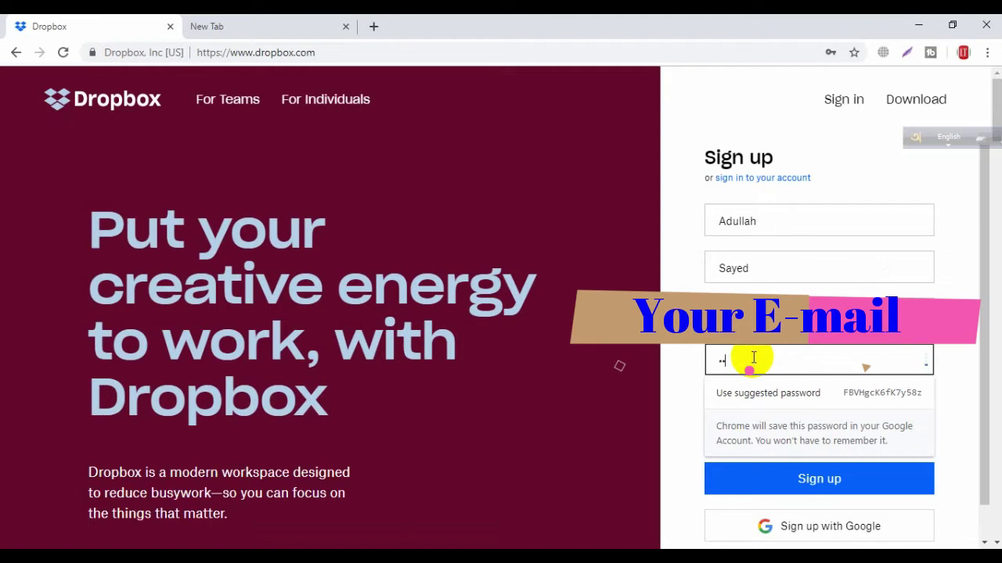
Step: Complete the Dropbox sign-up with the account password and the Dropbox Terms accepted, and save the login in the browser
{"action": "type", "text": "••"}
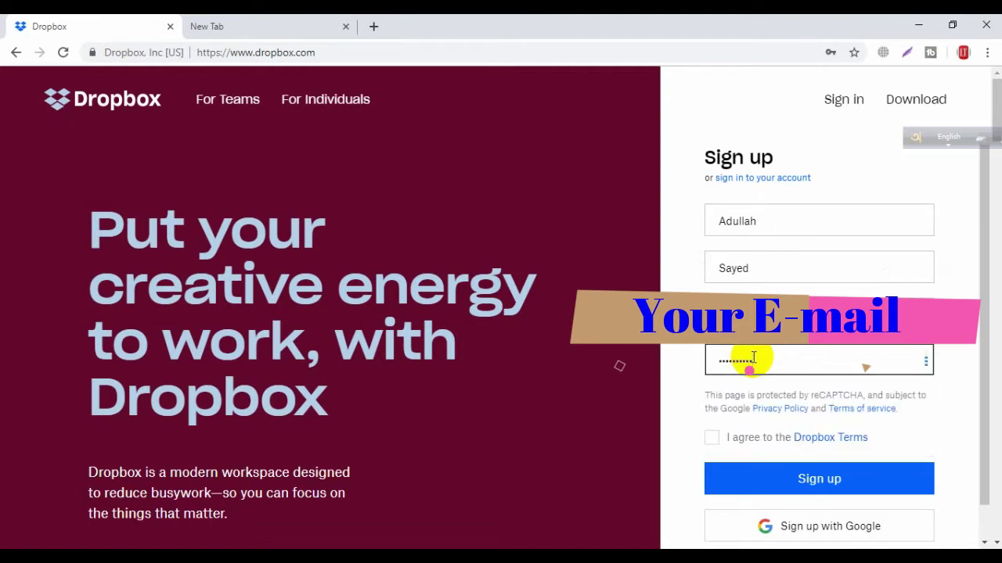
{"action": "left_click", "coordinate": [711, 441]}
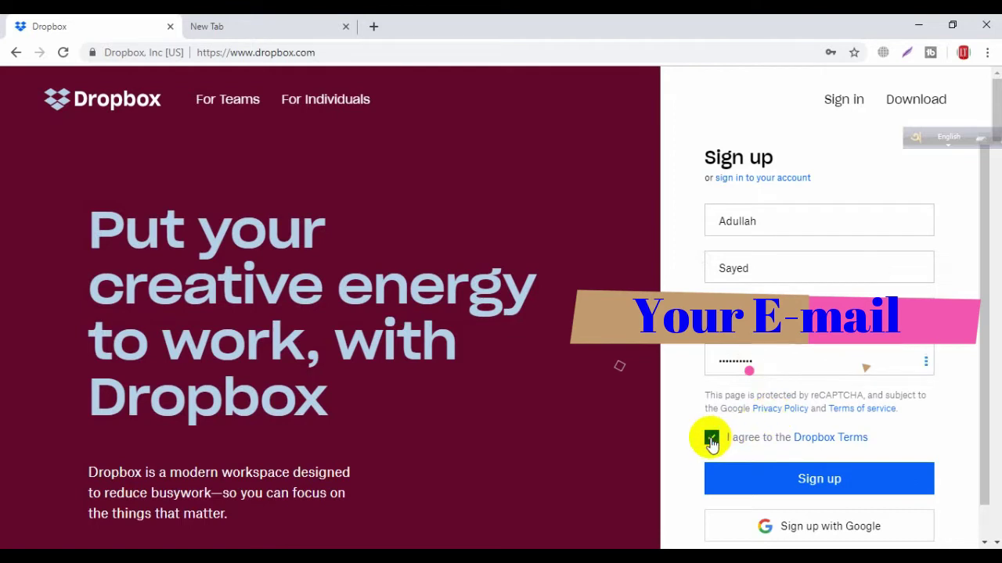
{"action": "left_click", "coordinate": [801, 480]}
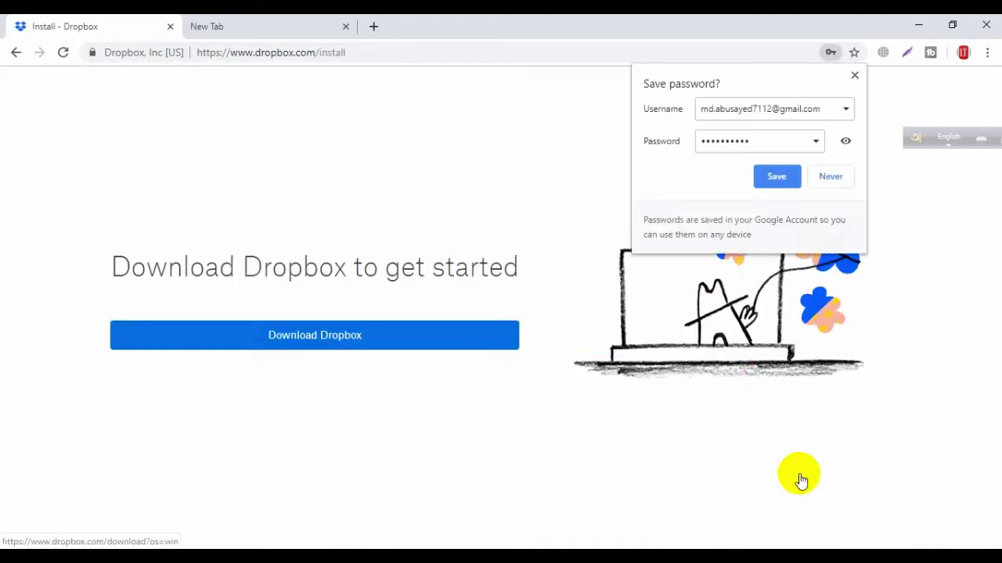
{"action": "left_click", "coordinate": [775, 179]}
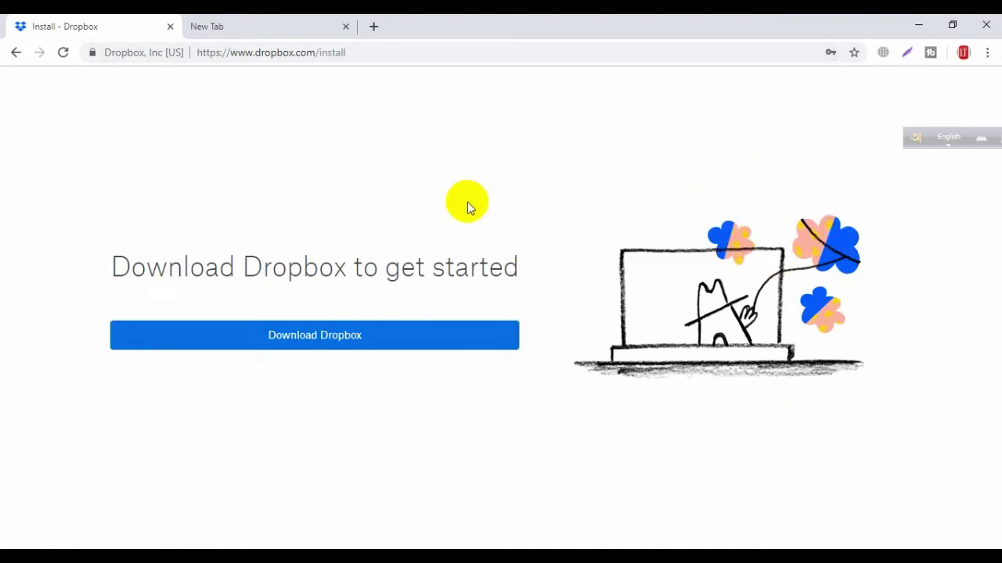
Step: Download the Dropbox installer and show DropboxInstaller.exe in its download folder
{"action": "left_click", "coordinate": [322, 338]}
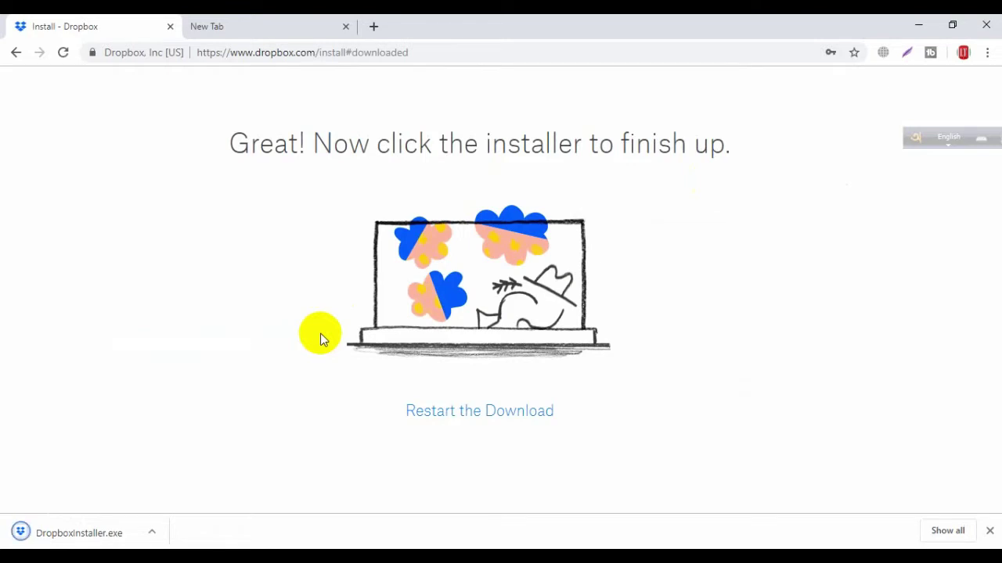
{"action": "left_click", "coordinate": [153, 531]}
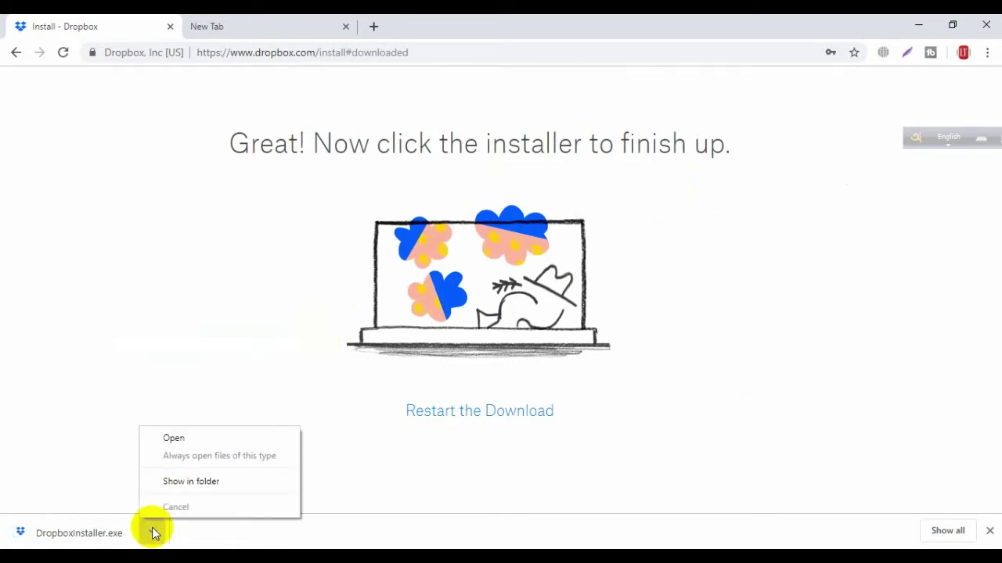
{"action": "left_click", "coordinate": [187, 482]}
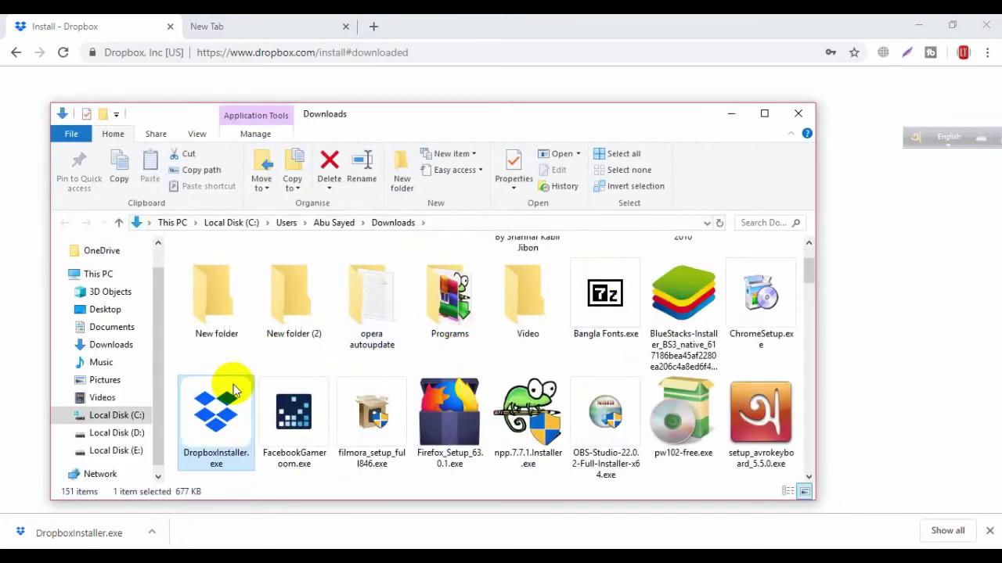
Step: Run DropboxInstaller.exe from the Downloads folder as administrator
{"action": "double_click", "coordinate": [209, 424]}
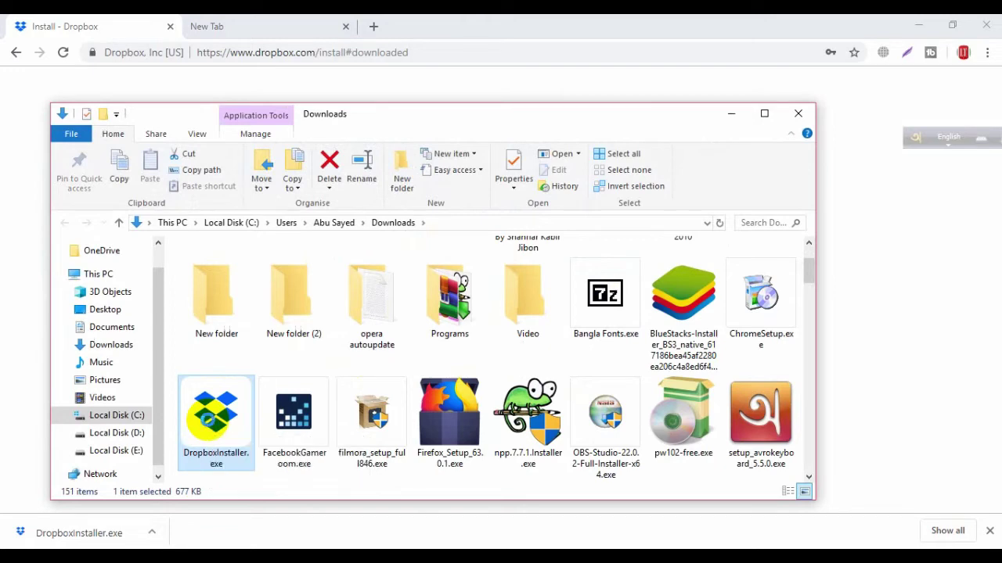
{"action": "right_click", "coordinate": [210, 424]}
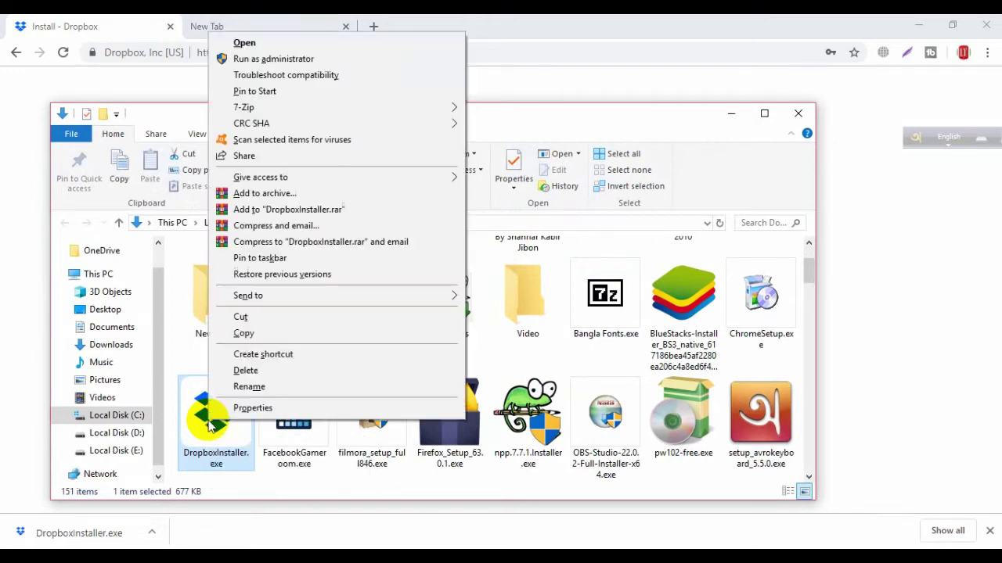
{"action": "left_click", "coordinate": [294, 59]}
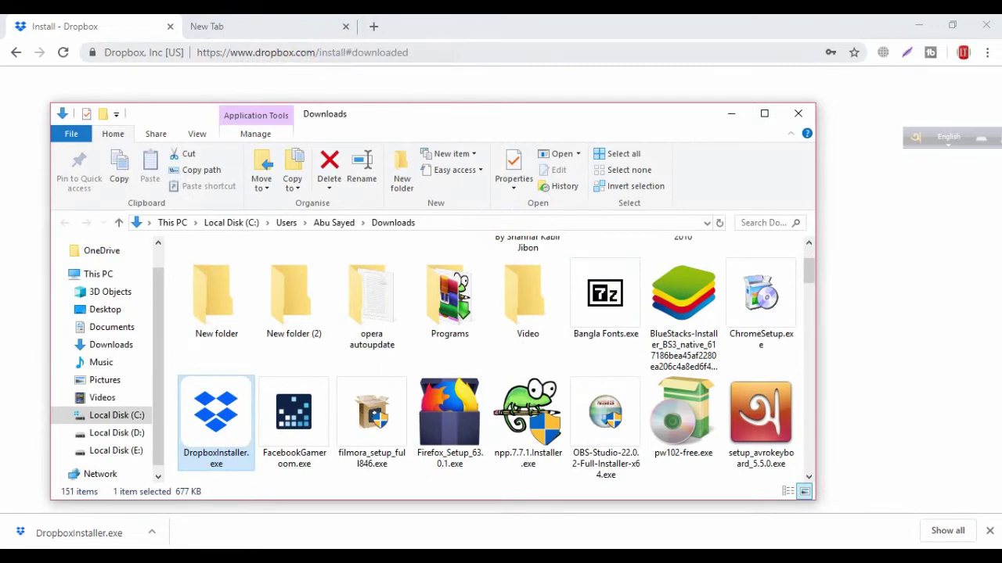
{"action": "scroll", "coordinate": [443, 385], "scroll_direction": "up", "scroll_amount": 1}
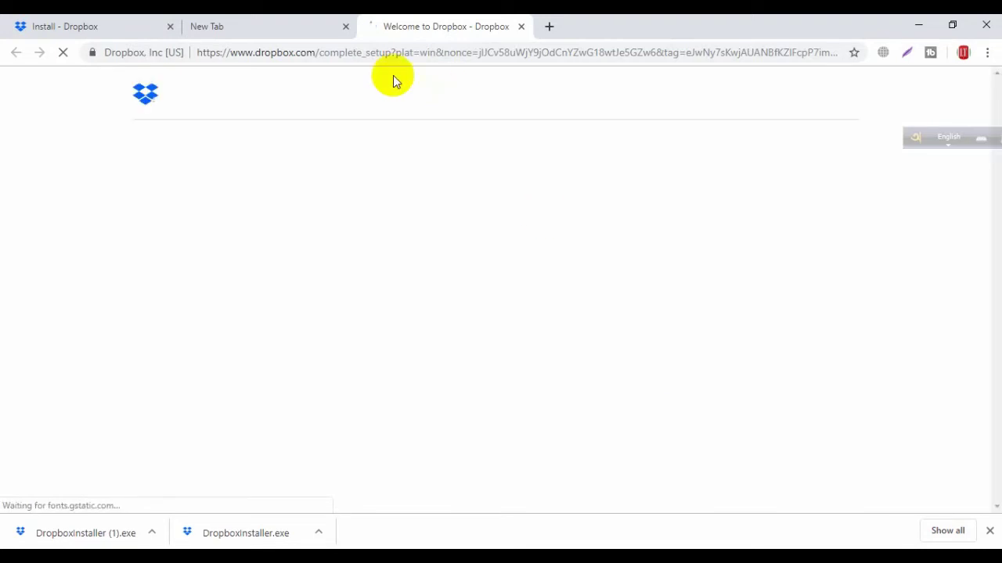
Step: Close the Install - Dropbox page and acknowledge the file sharing tip on the Dropbox setup page
{"action": "left_click", "coordinate": [171, 28]}
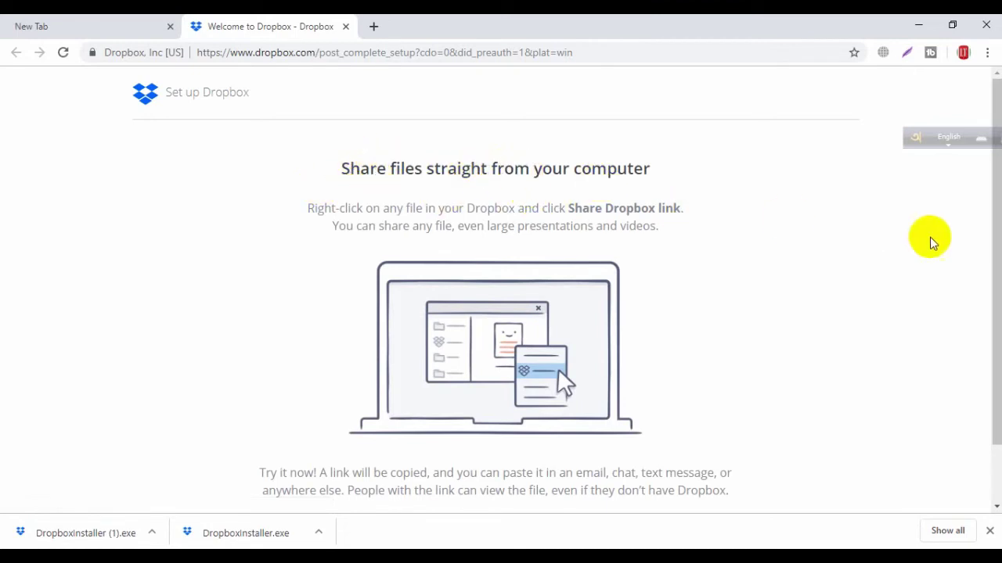
{"action": "left_click_drag", "start_coordinate": [995, 326], "coordinate": [997, 332]}
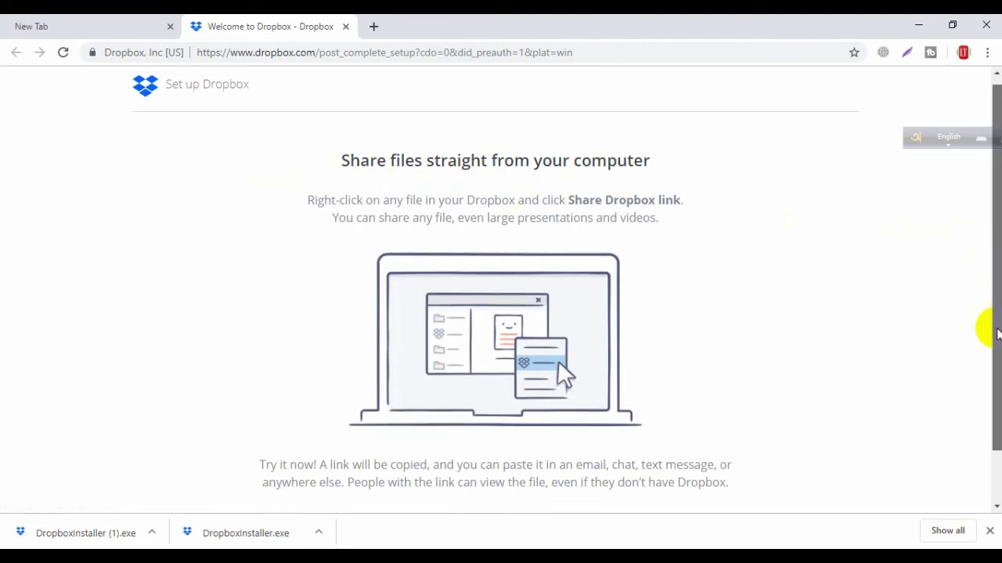
{"action": "scroll", "coordinate": [997, 333], "scroll_direction": "down", "scroll_amount": 1}
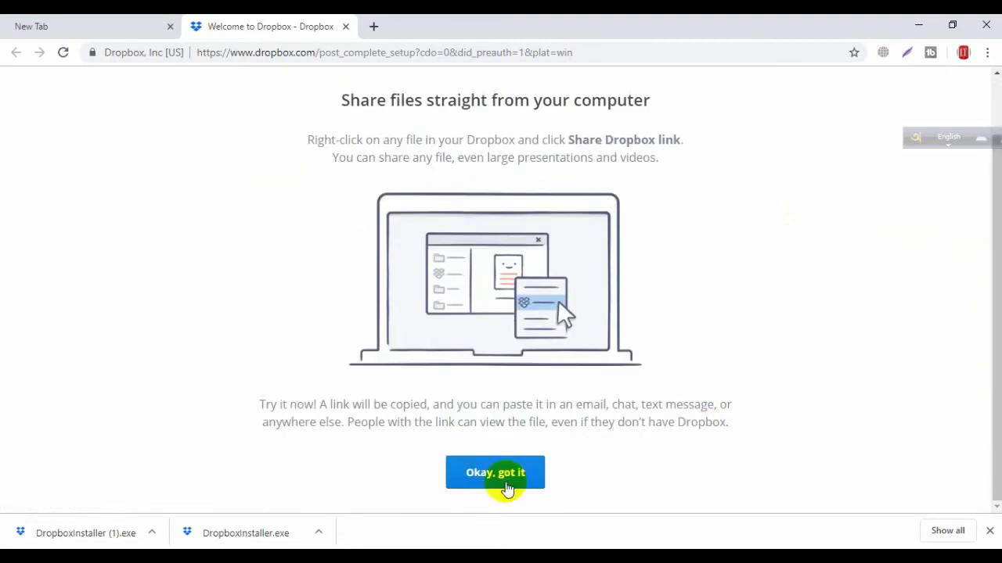
{"action": "left_click", "coordinate": [495, 479]}
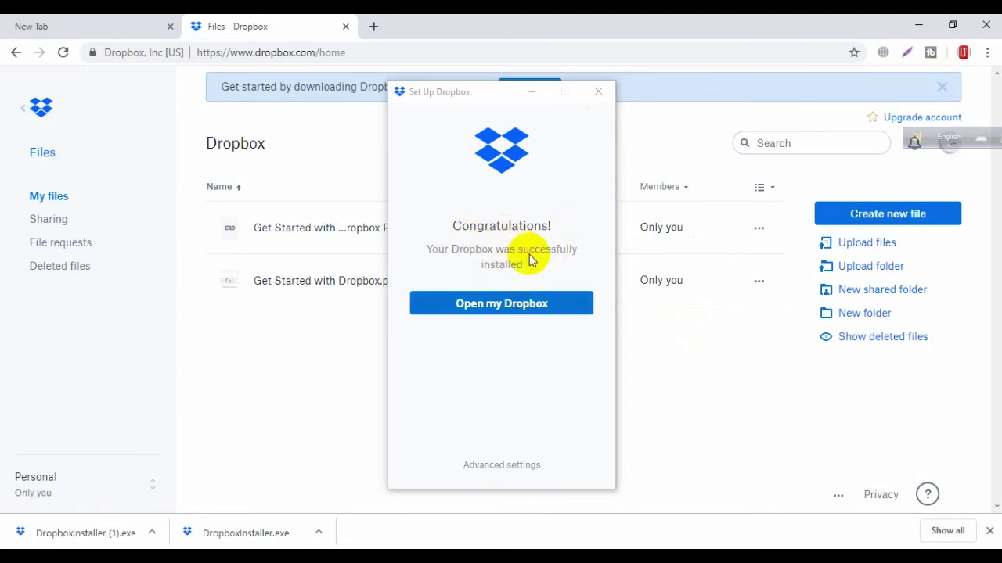
Step: Open Dropbox from the setup window, go through the welcome tour and choose local files with Dropbox Basic
{"action": "left_click", "coordinate": [506, 305]}
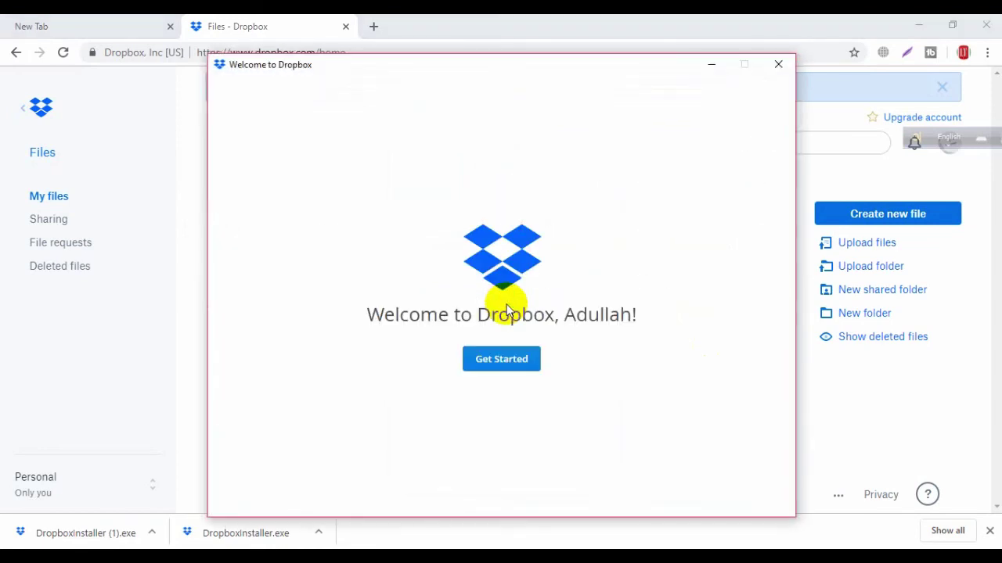
{"action": "left_click", "coordinate": [518, 361]}
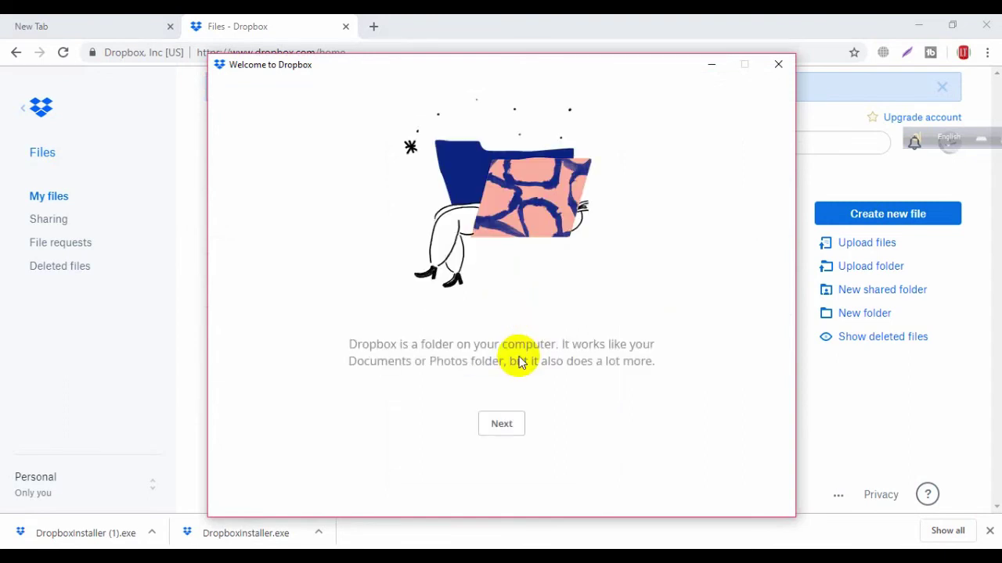
{"action": "left_click", "coordinate": [502, 425]}
{"action": "left_click", "coordinate": [501, 425]}
{"action": "left_click", "coordinate": [501, 425]}
{"action": "left_click", "coordinate": [502, 425]}
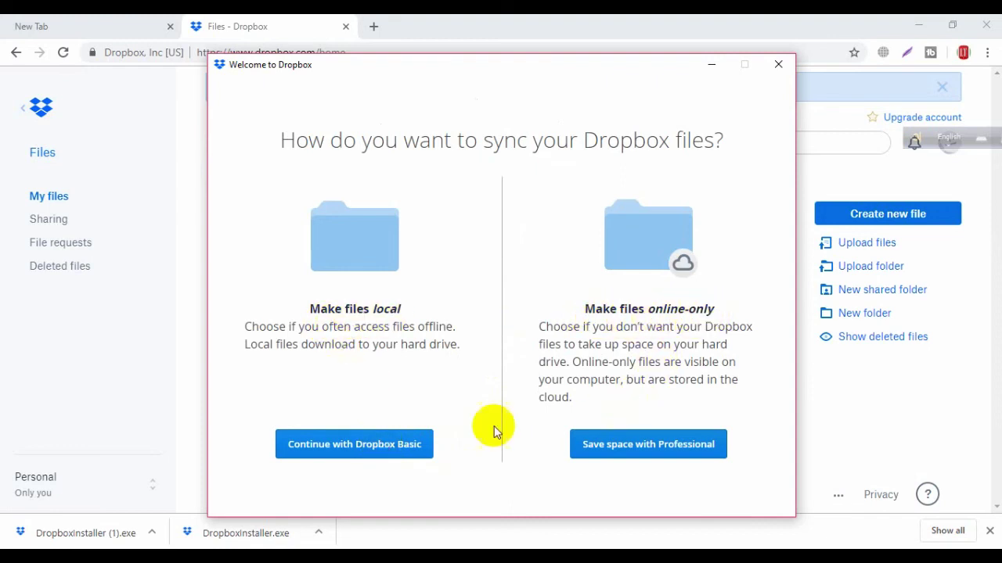
{"action": "left_click", "coordinate": [376, 446]}
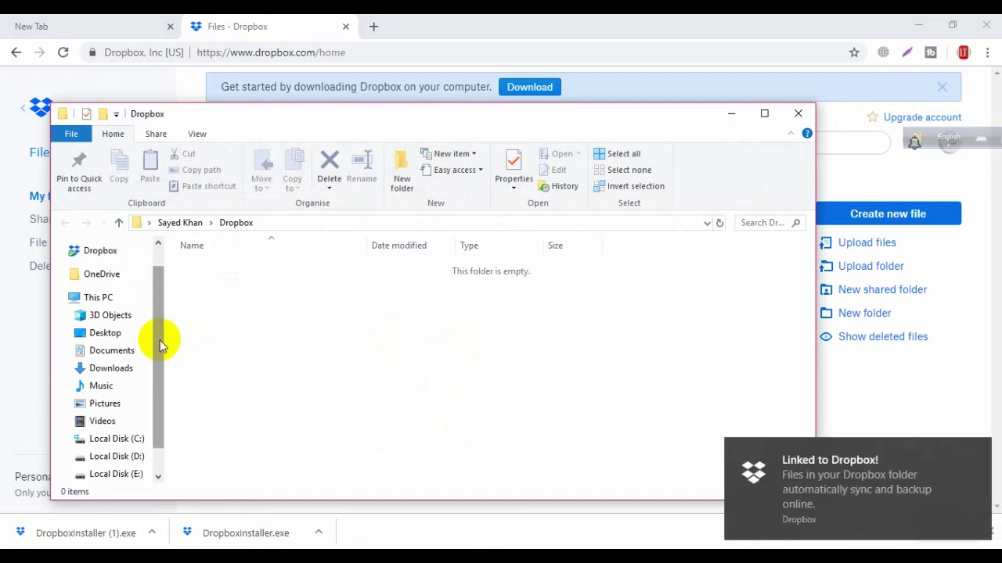
Step: Widen the navigation pane of the File Explorer window and open the Dropbox location from it
{"action": "scroll", "coordinate": [159, 343], "scroll_direction": "up", "scroll_amount": 1}
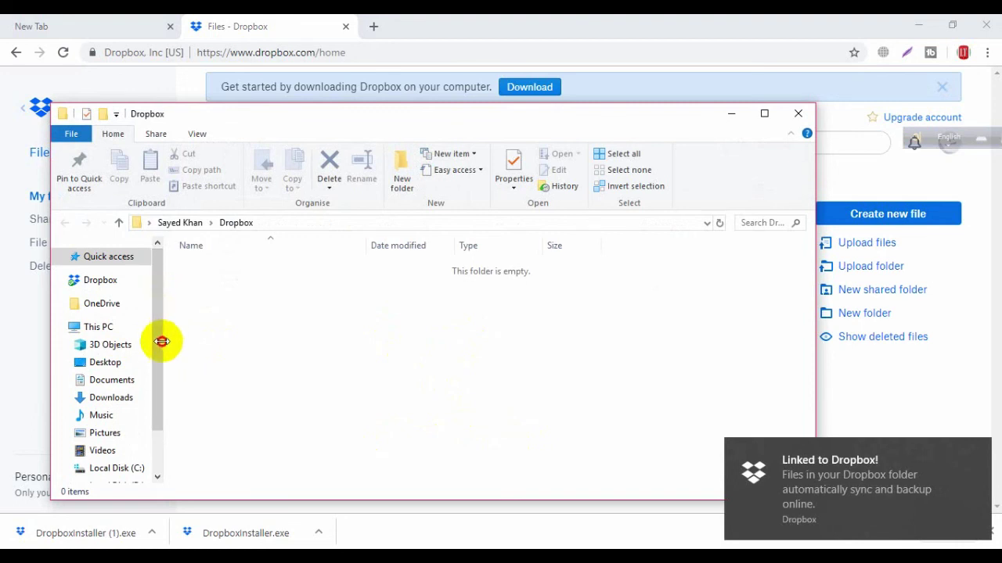
{"action": "left_click_drag", "start_coordinate": [159, 358], "coordinate": [223, 354]}
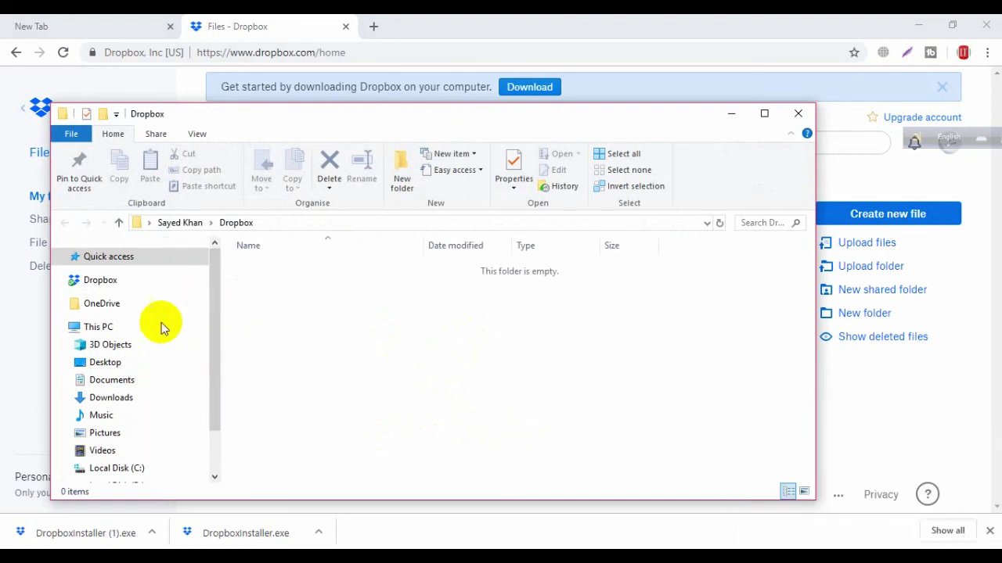
{"action": "left_click", "coordinate": [141, 288]}
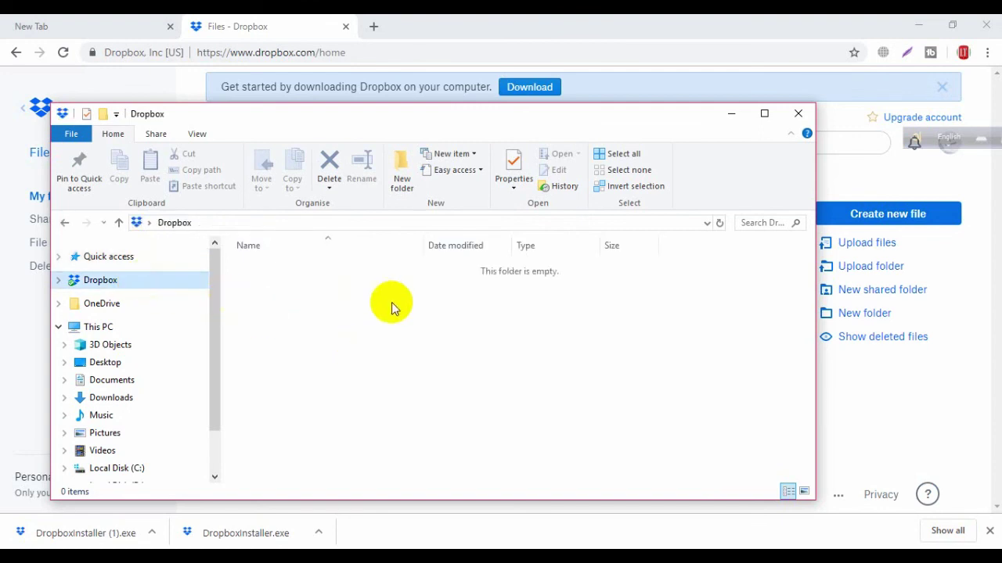
Step: Minimize the browser, move the ICC_World_Cup_Schedule_Overview PNG from the desktop into the Dropbox folder, and close the folder window
{"action": "left_click_drag", "start_coordinate": [280, 118], "coordinate": [413, 119]}
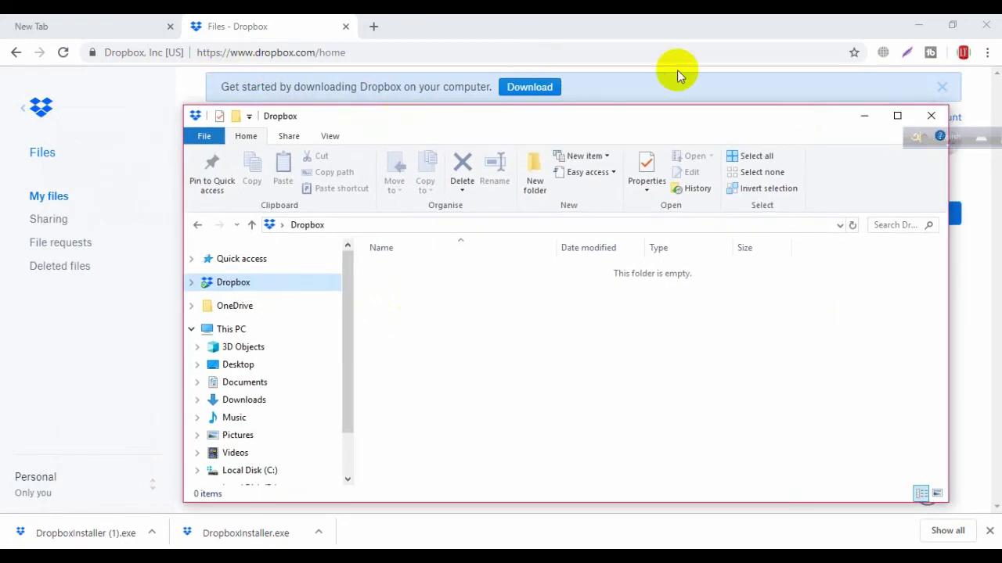
{"action": "left_click", "coordinate": [921, 30]}
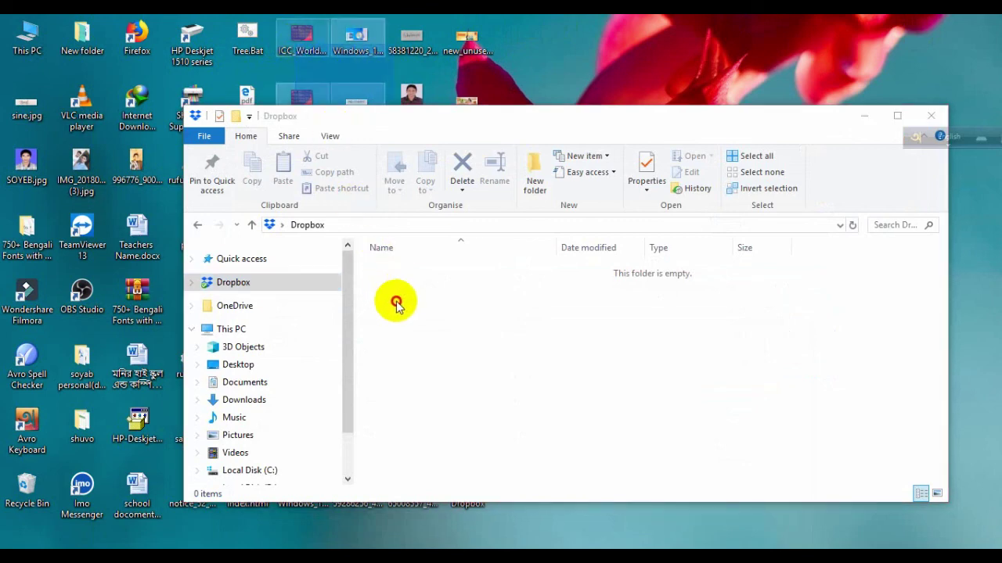
{"action": "left_click", "coordinate": [300, 48]}
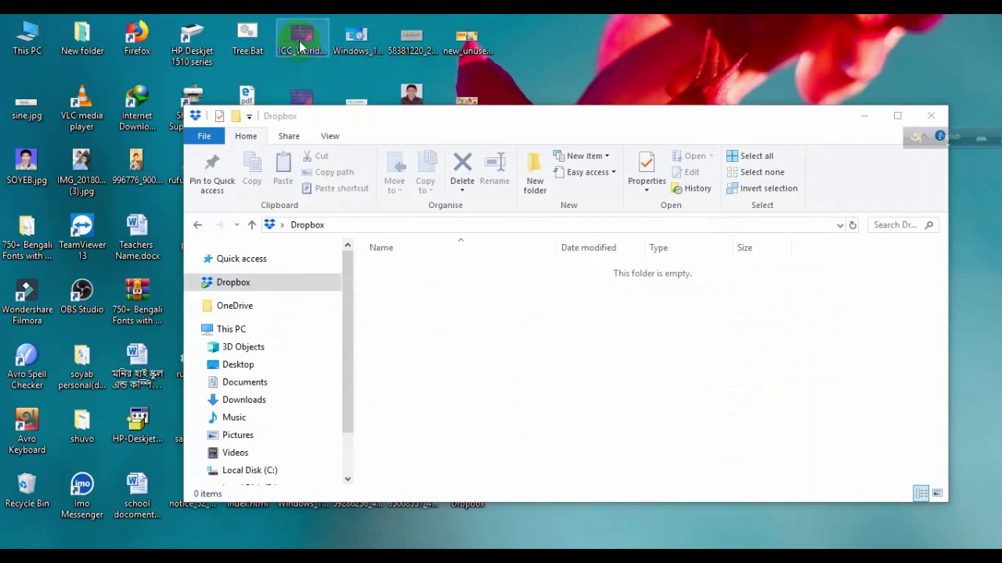
{"action": "left_click_drag", "start_coordinate": [301, 49], "coordinate": [409, 314]}
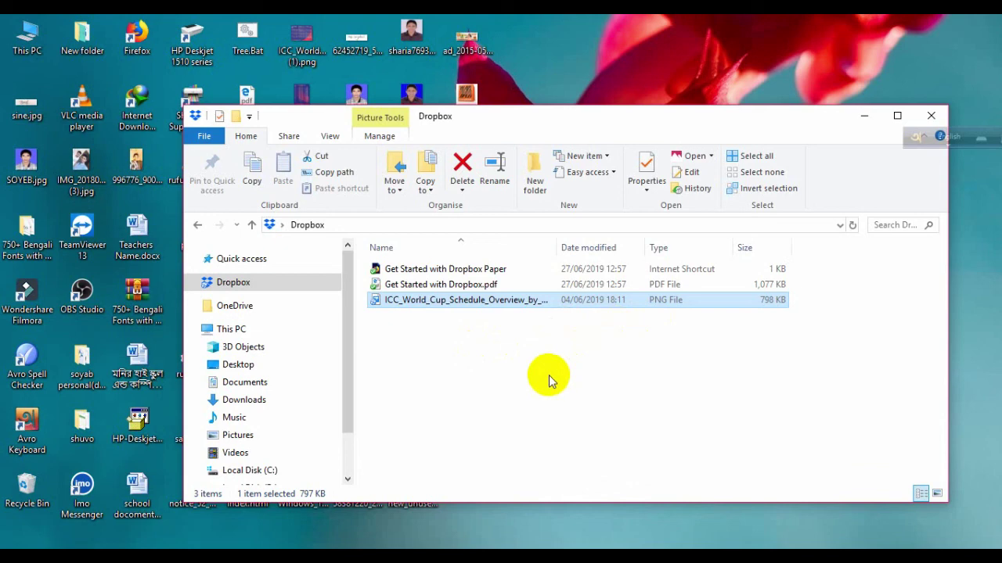
{"action": "left_click", "coordinate": [930, 116]}
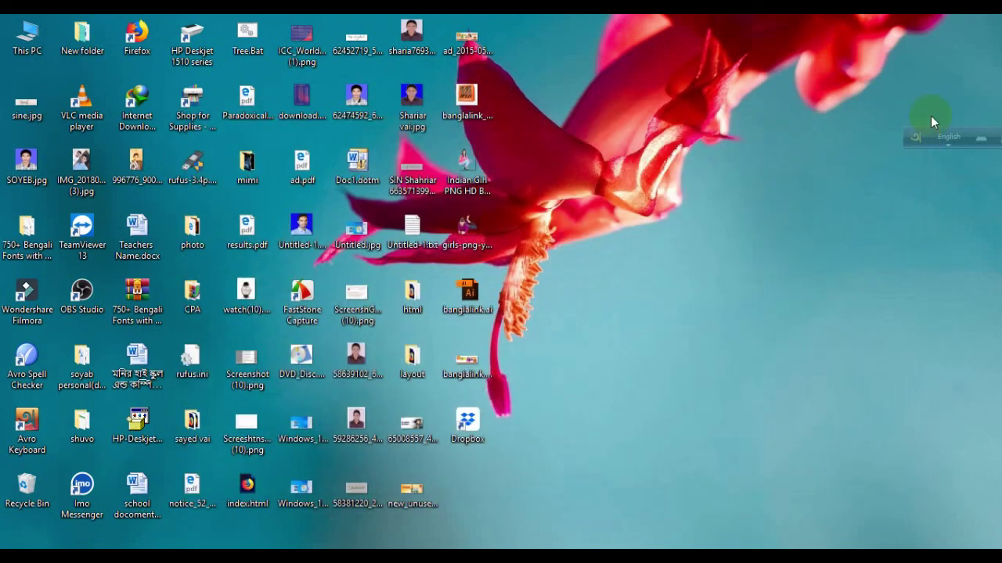